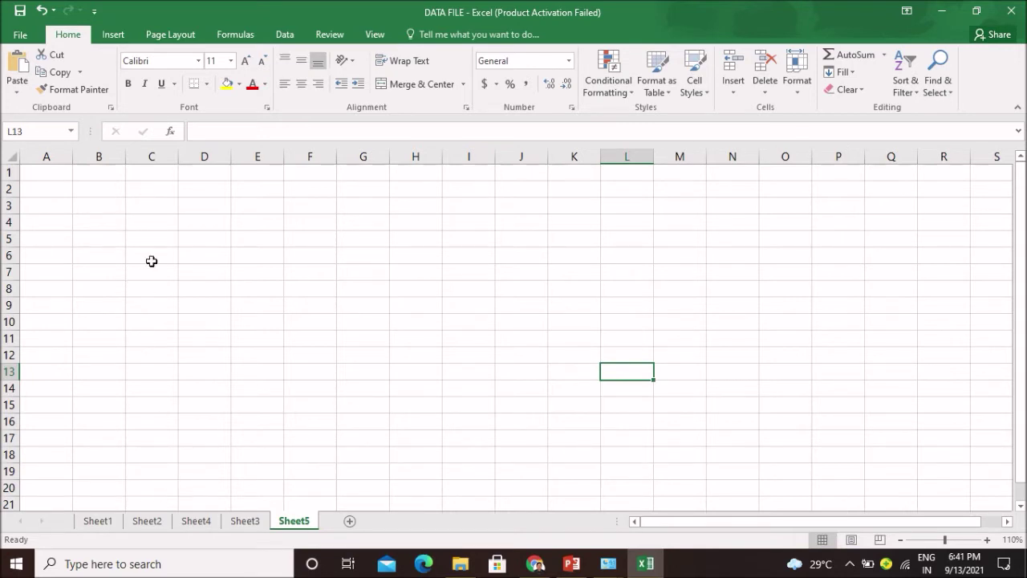
Enter the numbers 1, 2 and 3 into cells B2, B3 and B4
left_click(114, 192)
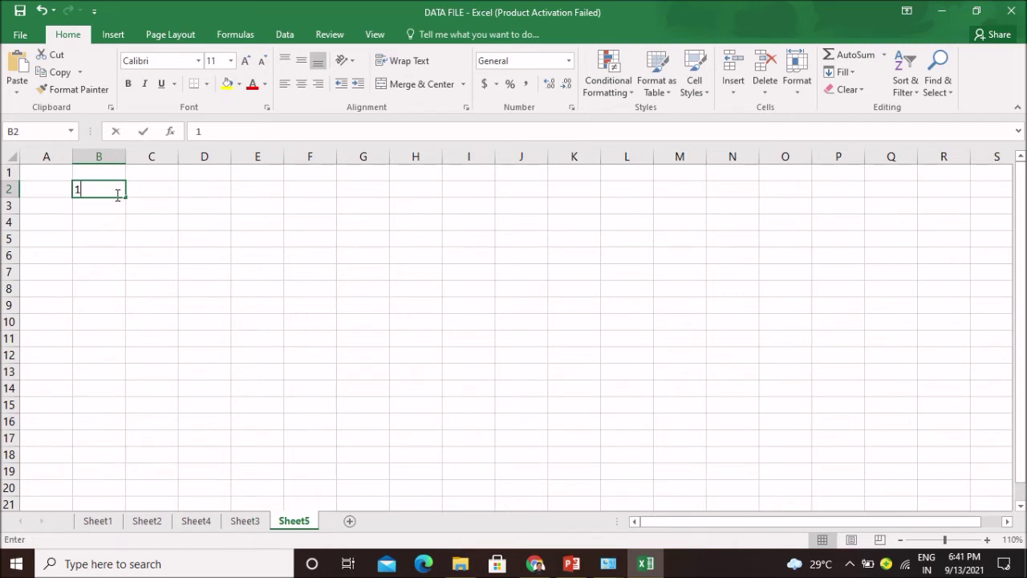
type("1")
key("Return")
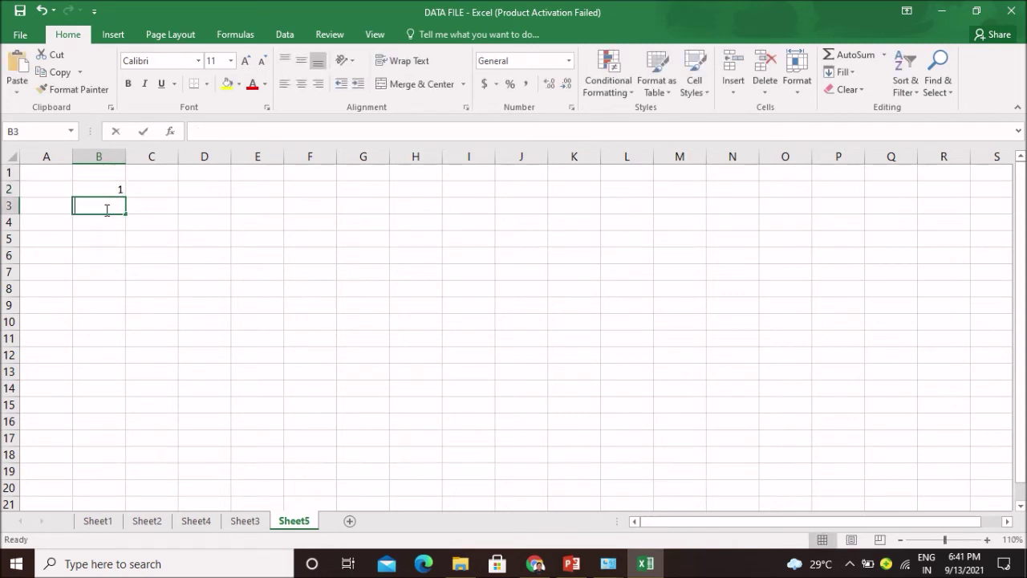
type("2")
key("Return")
type("3")
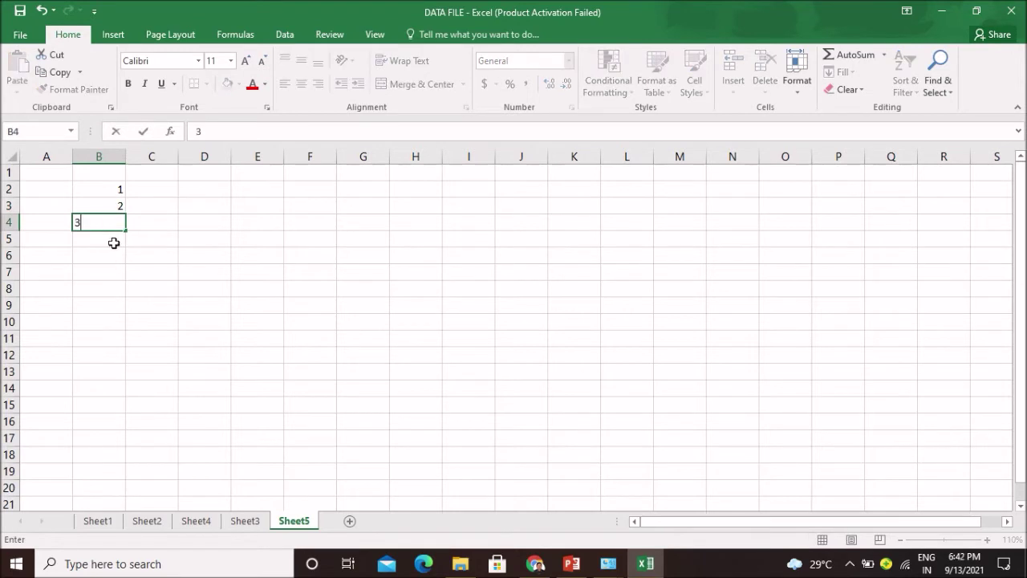
left_click(117, 251)
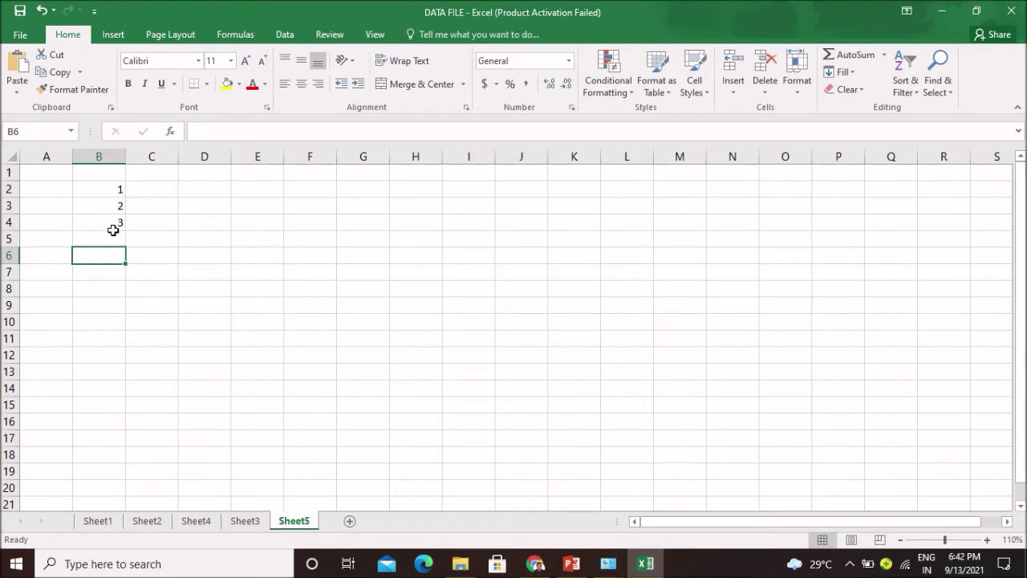
Type 1 in D2 and 2 in D3 to start the series
left_click(216, 189)
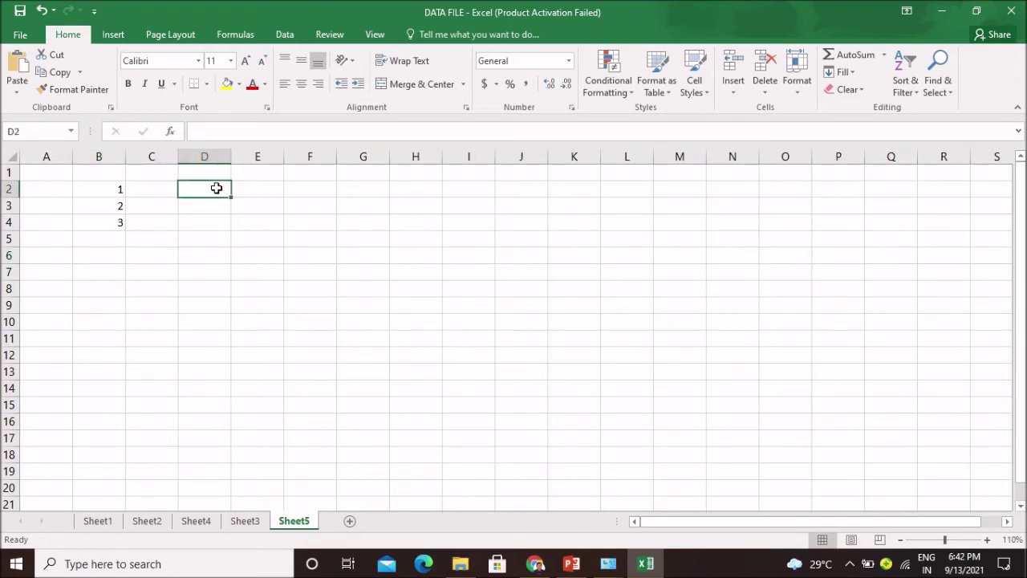
type("1")
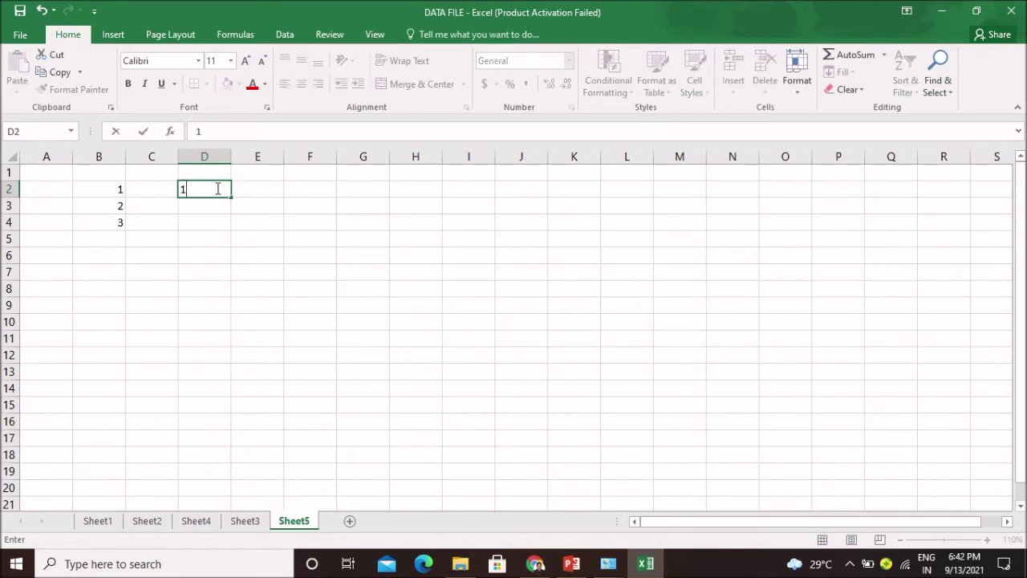
left_click(212, 209)
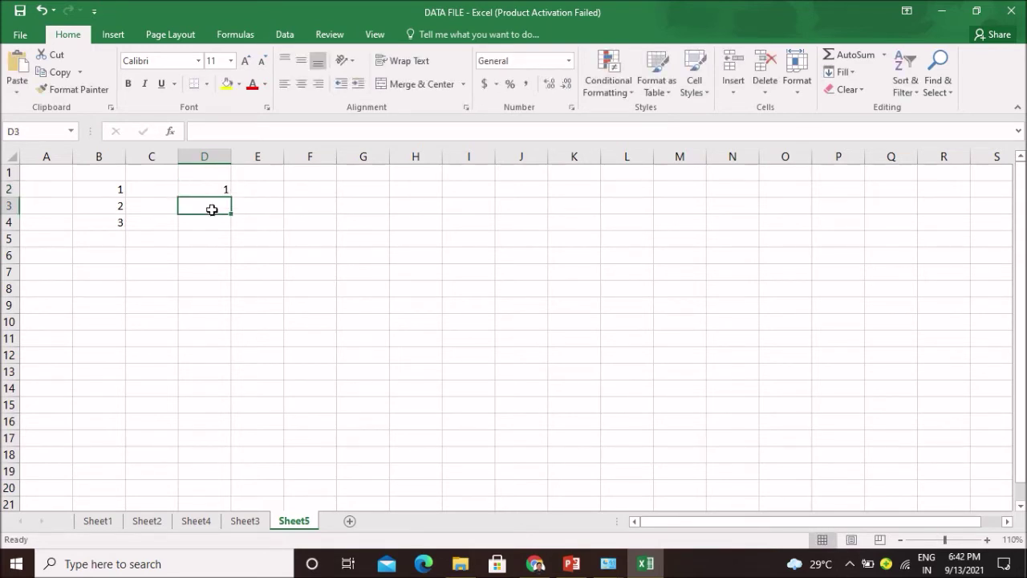
type("2")
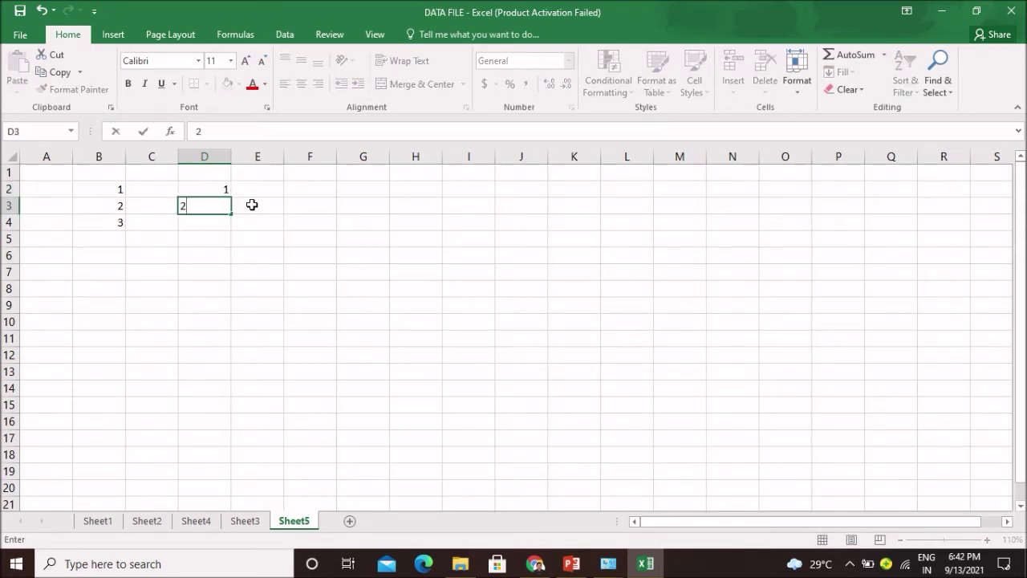
left_click(252, 203)
Fill the 1, 2 pattern from D2:D3 down to D20, producing 1 through 19
left_click_drag(213, 190, 217, 201)
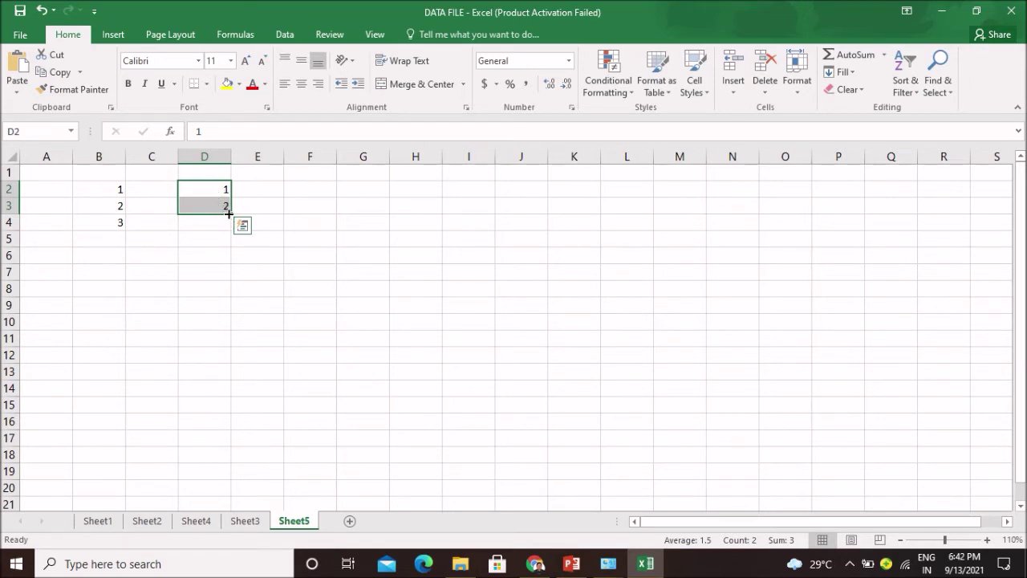
left_click_drag(229, 212, 247, 496)
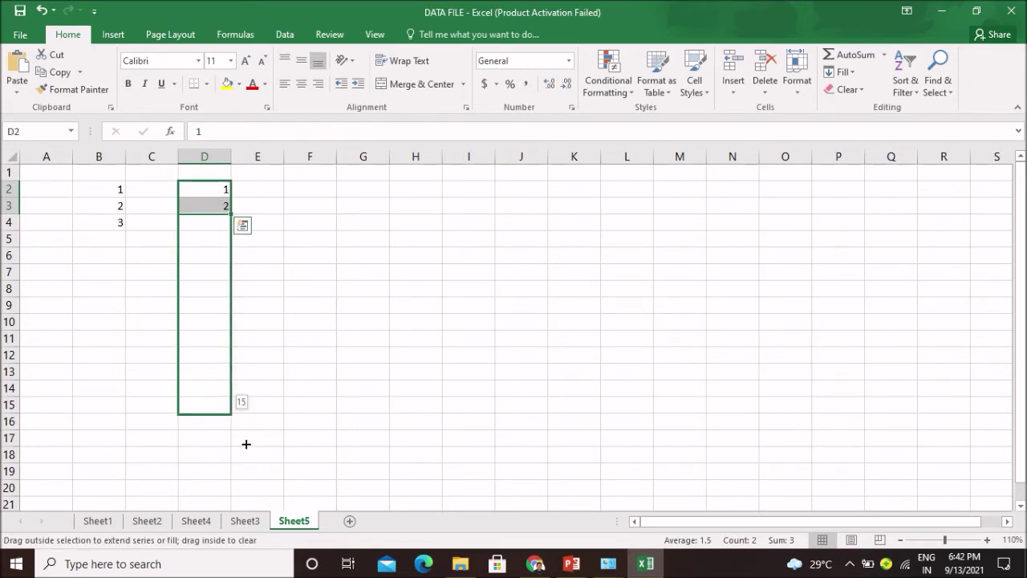
left_click_drag(247, 502, 247, 502)
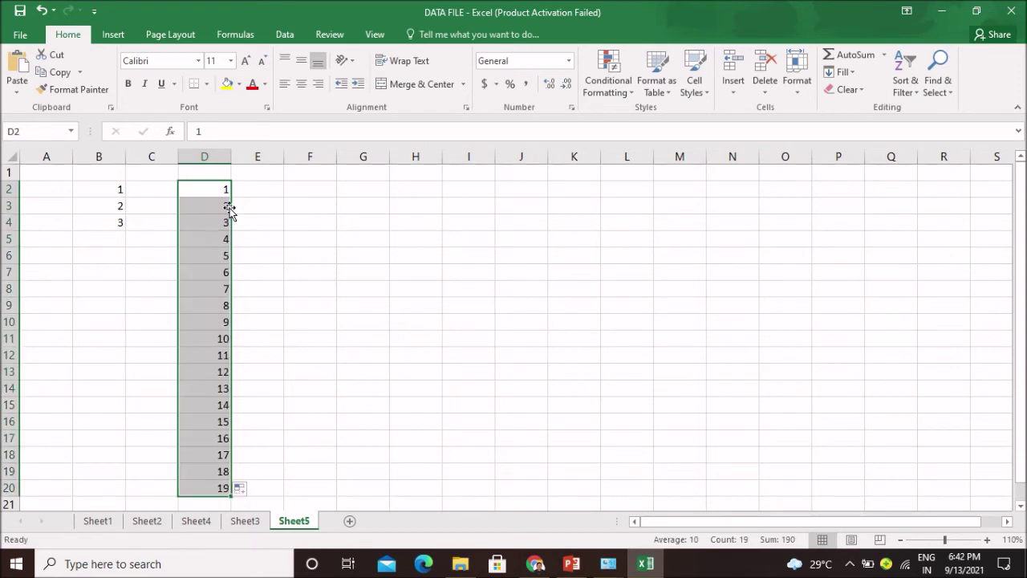
left_click(291, 230)
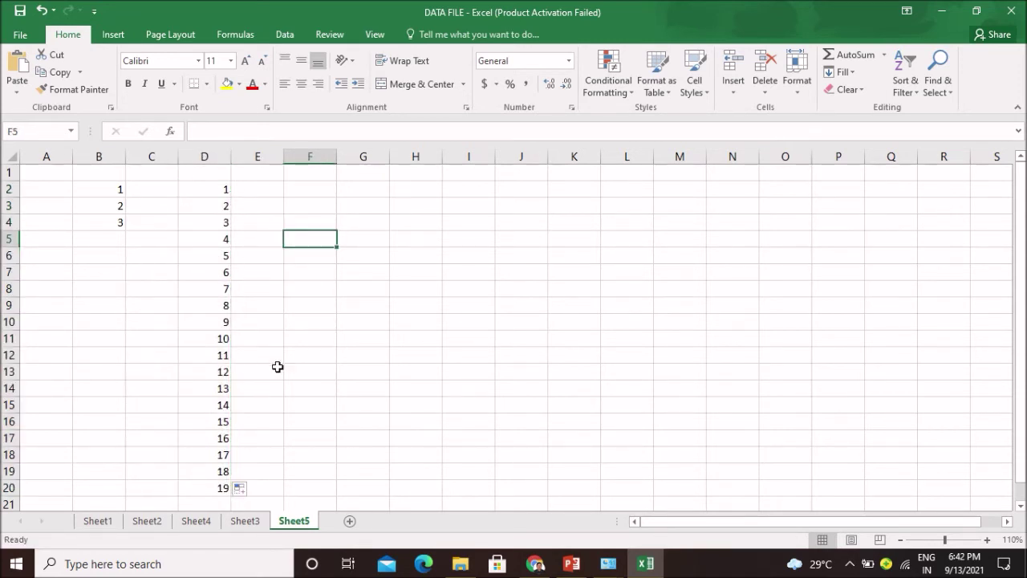
Make the numbers in the D2:G20 block bold at font size 12
mouse_move(204, 187)
left_mouse_down()
mouse_move(238, 495)
mouse_move(379, 449)
left_mouse_up()
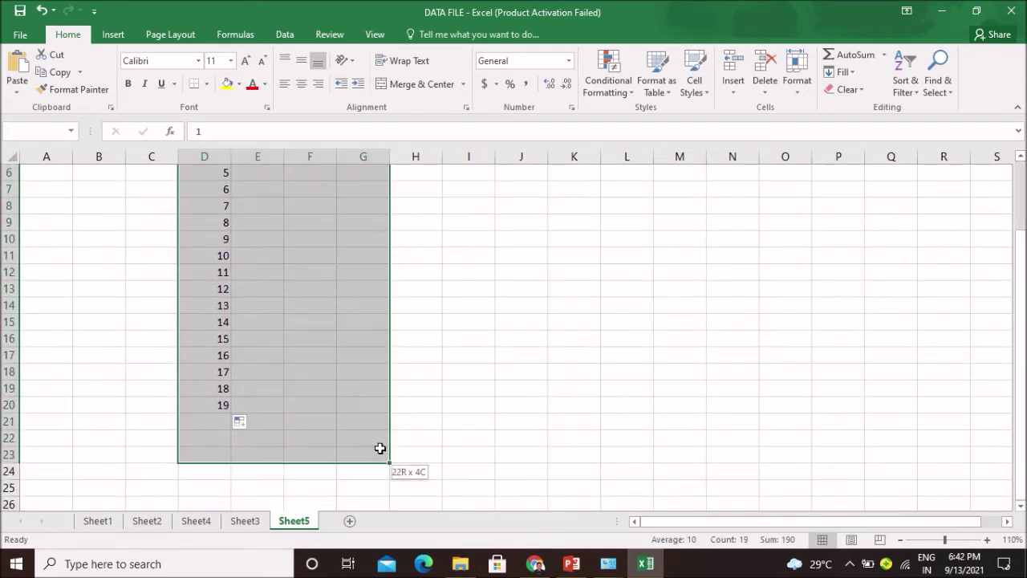
left_click_drag(380, 448, 383, 441)
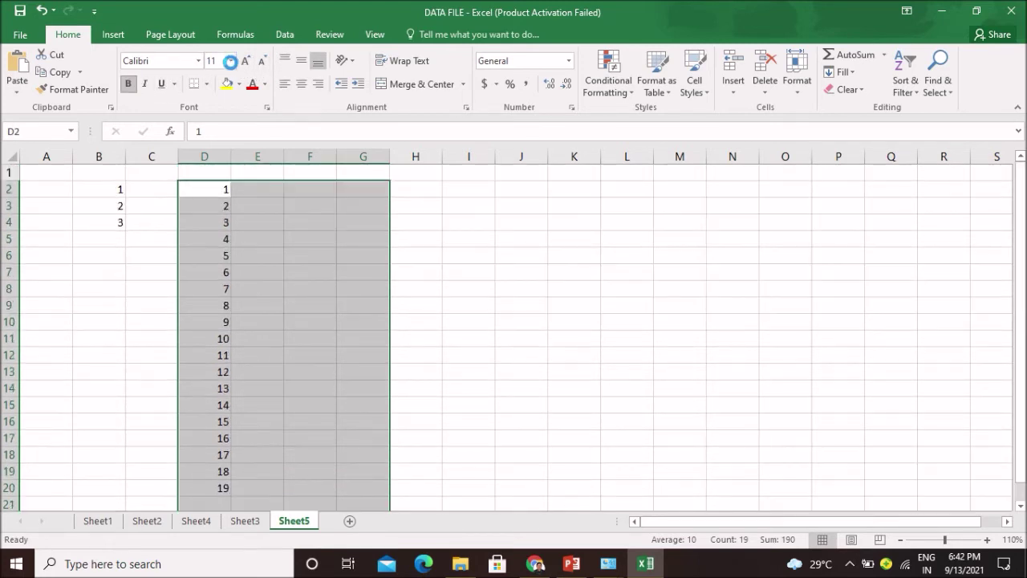
left_click(231, 61)
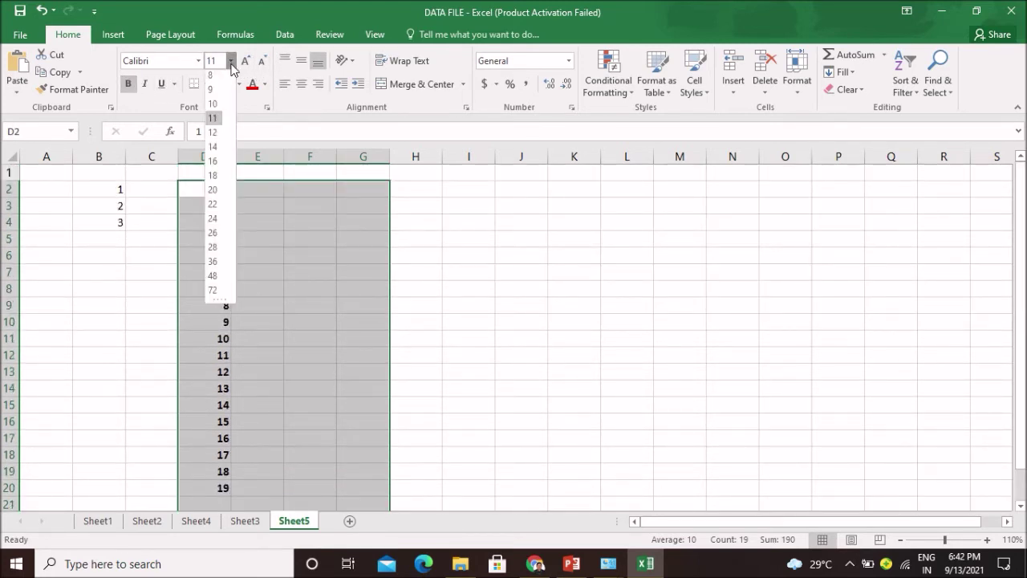
left_click(215, 137)
left_click(533, 305)
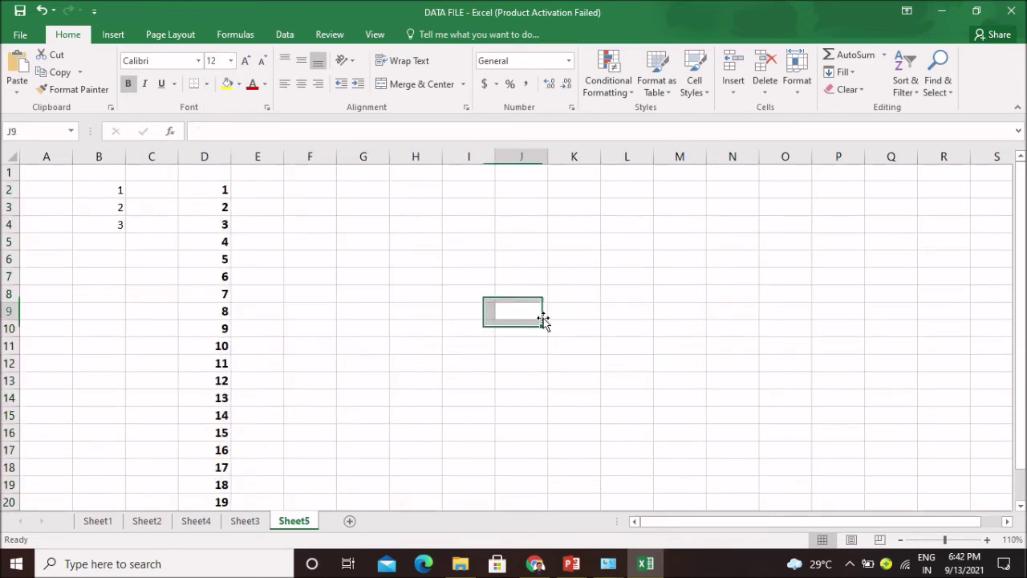
Select cell F2 and begin entering a formula there
scroll(246, 344, "down", 2)
scroll(244, 345, "down", 2)
scroll(245, 344, "up", 2)
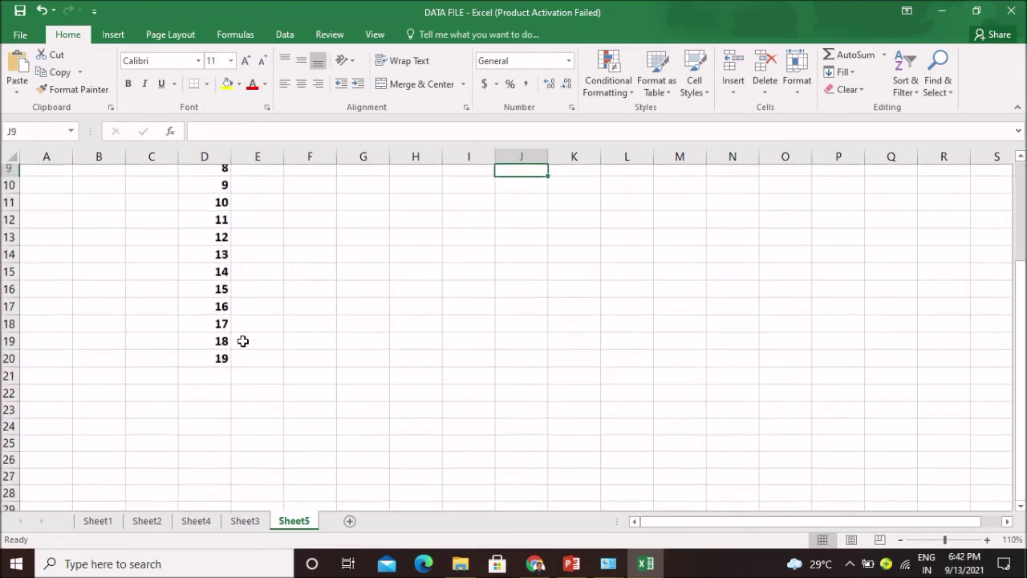
scroll(245, 344, "up", 2)
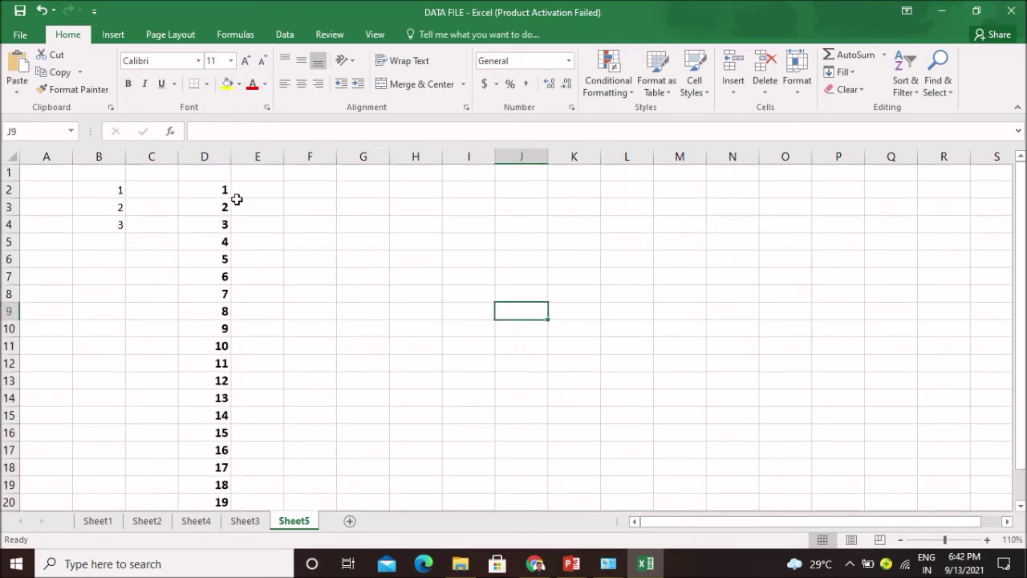
left_click(323, 192)
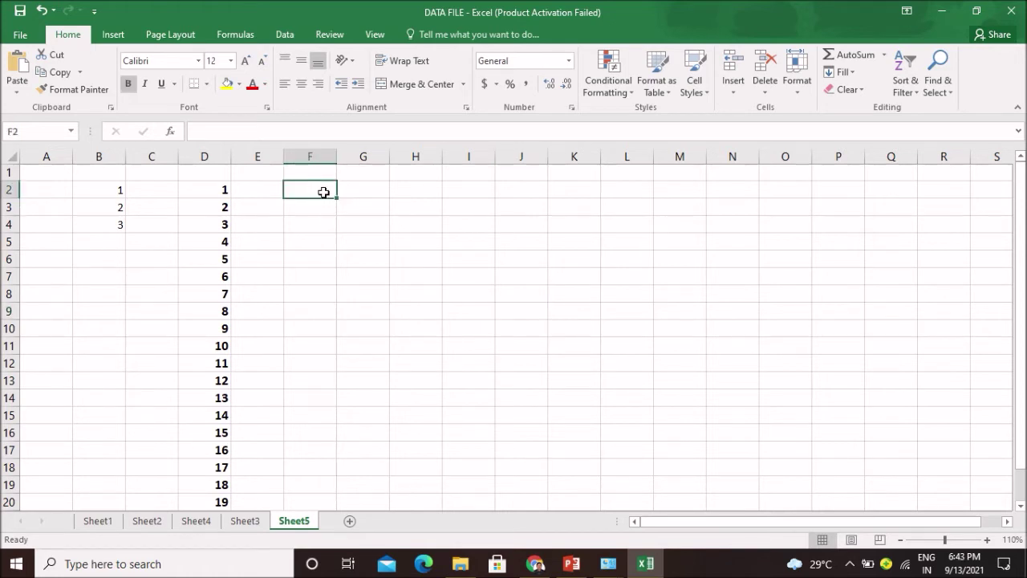
left_click(210, 130)
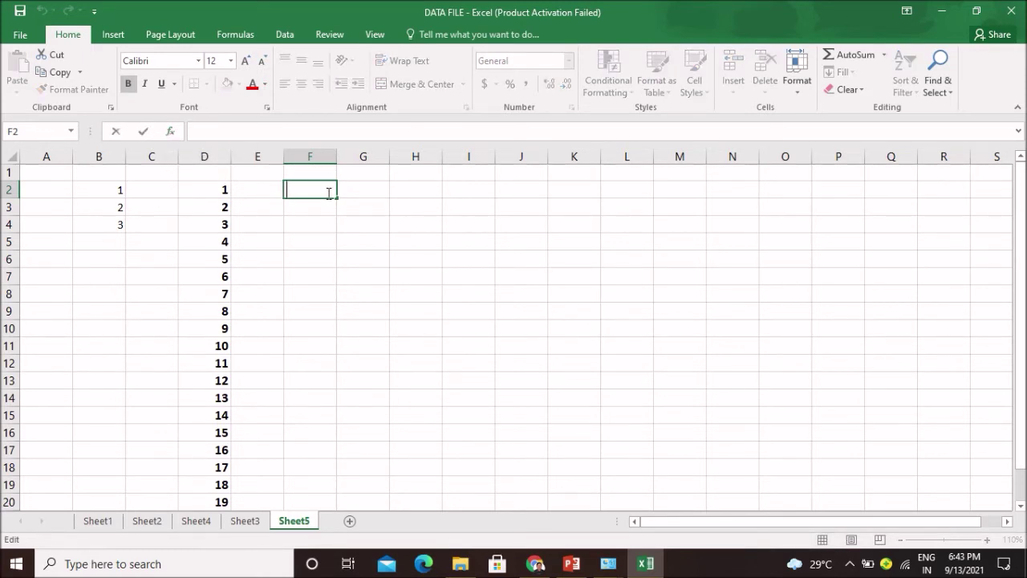
Type =ROW in F2, then erase and cancel that unfinished formula
type("=")
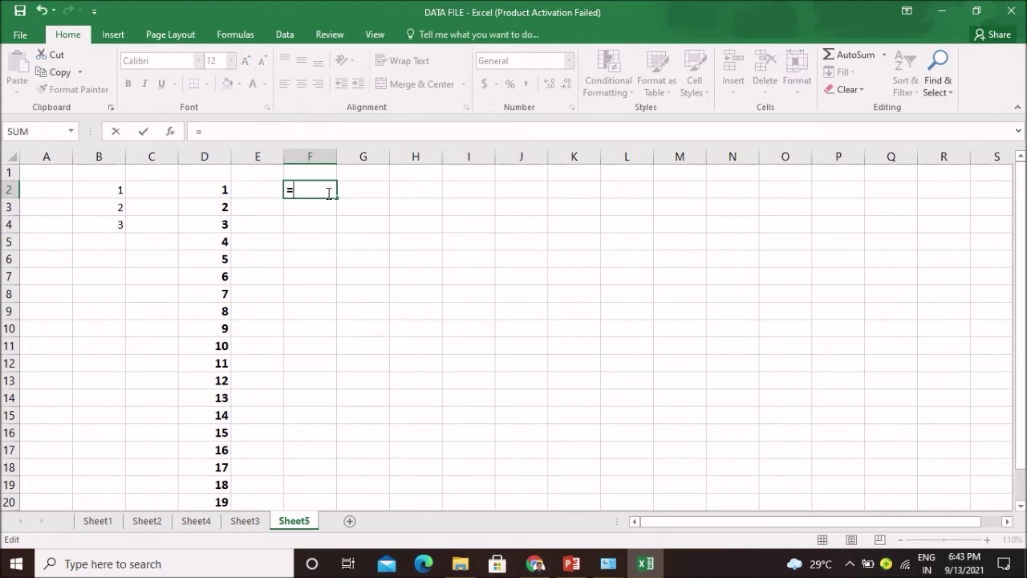
type("R")
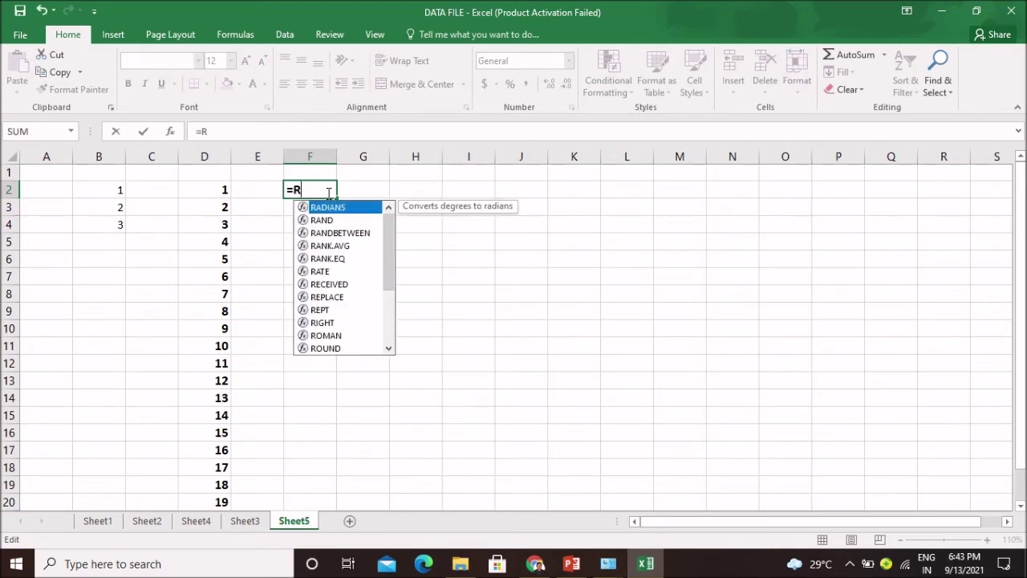
type("OW")
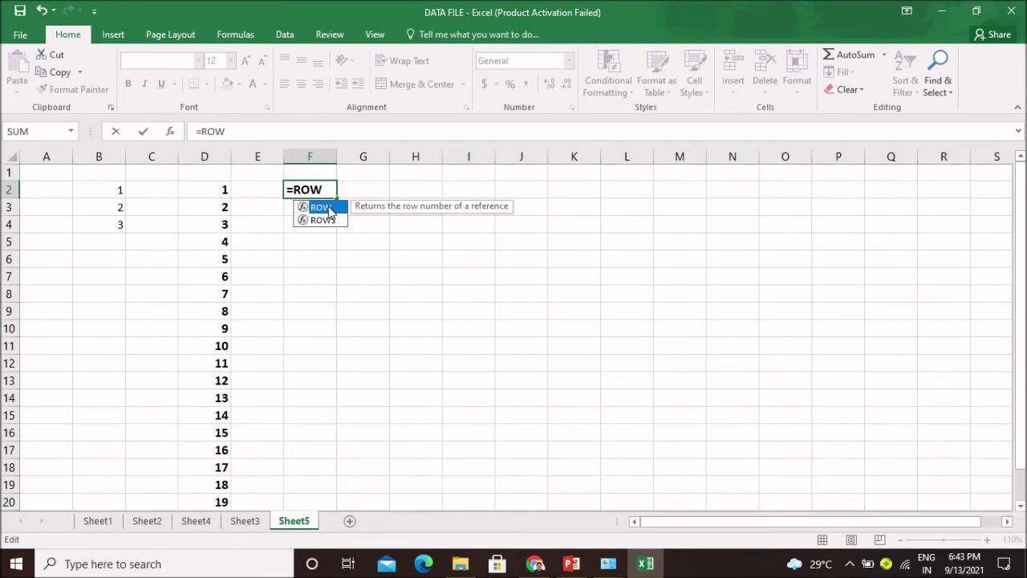
key("BackSpace")
key("BackSpace")
key("BackSpace")
key("BackSpace")
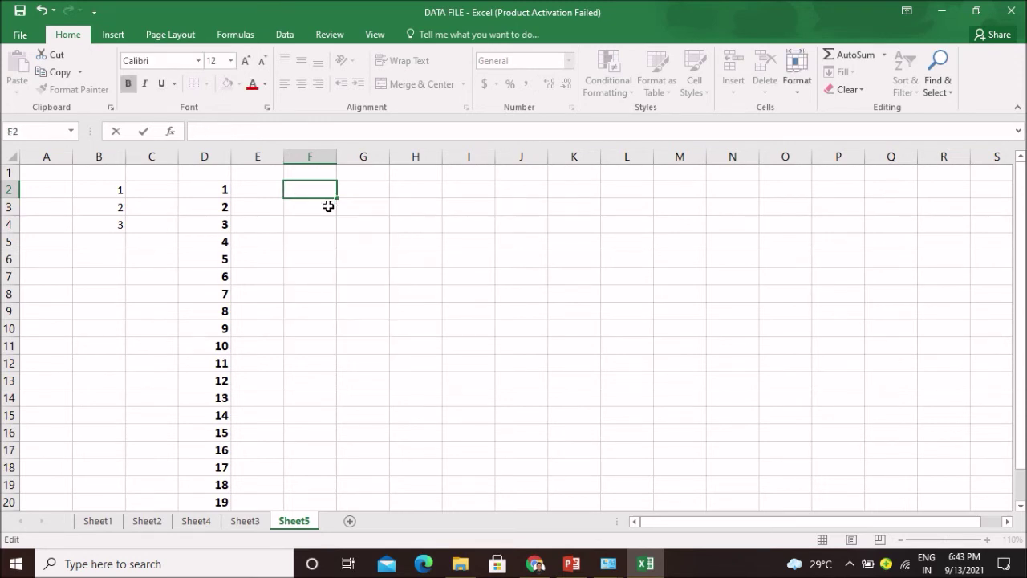
left_click(413, 207)
Enter 1 in F2 and a partial ROW( entry in F3
left_click(324, 188)
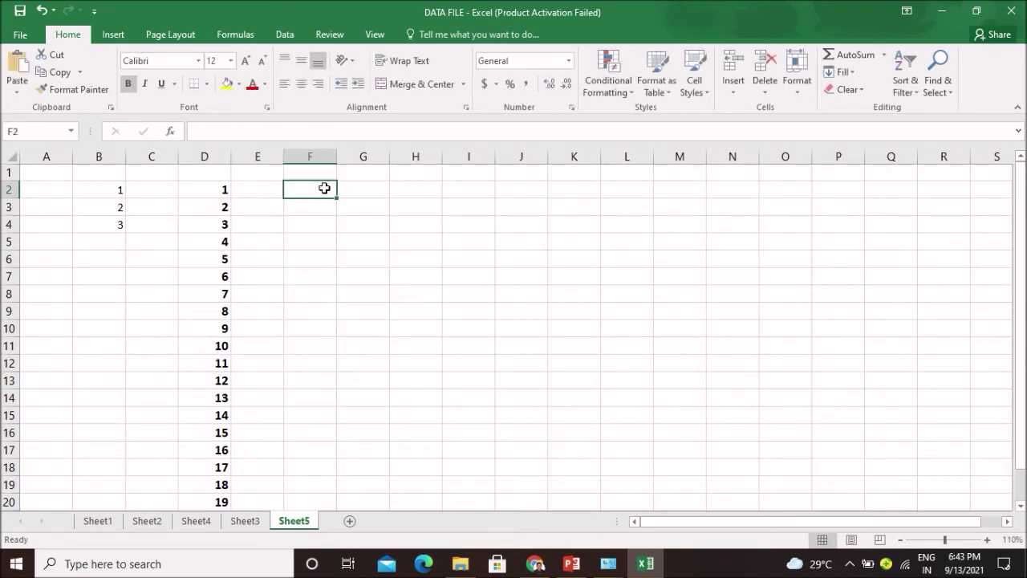
type("1")
key("Return")
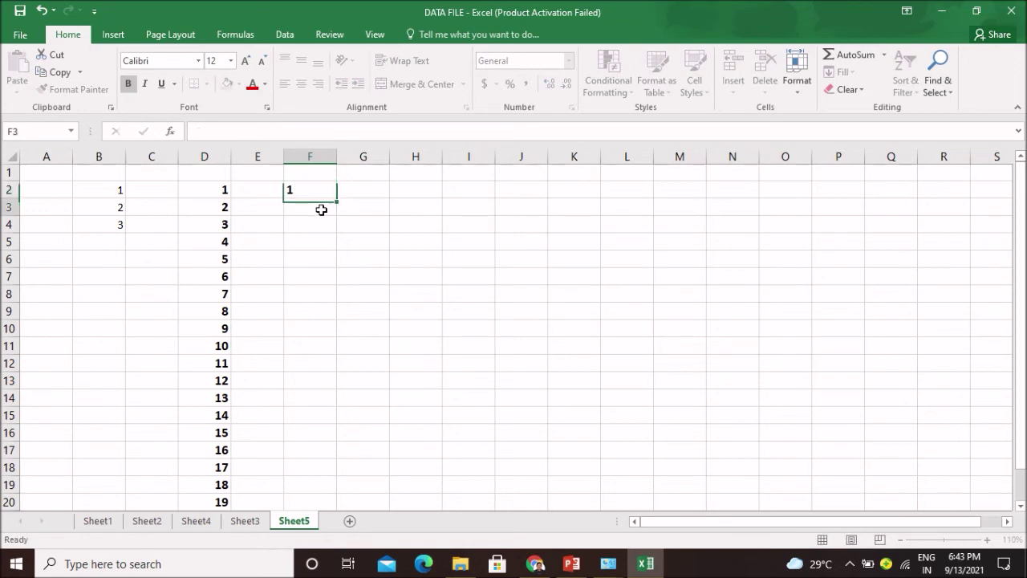
type("ROW(")
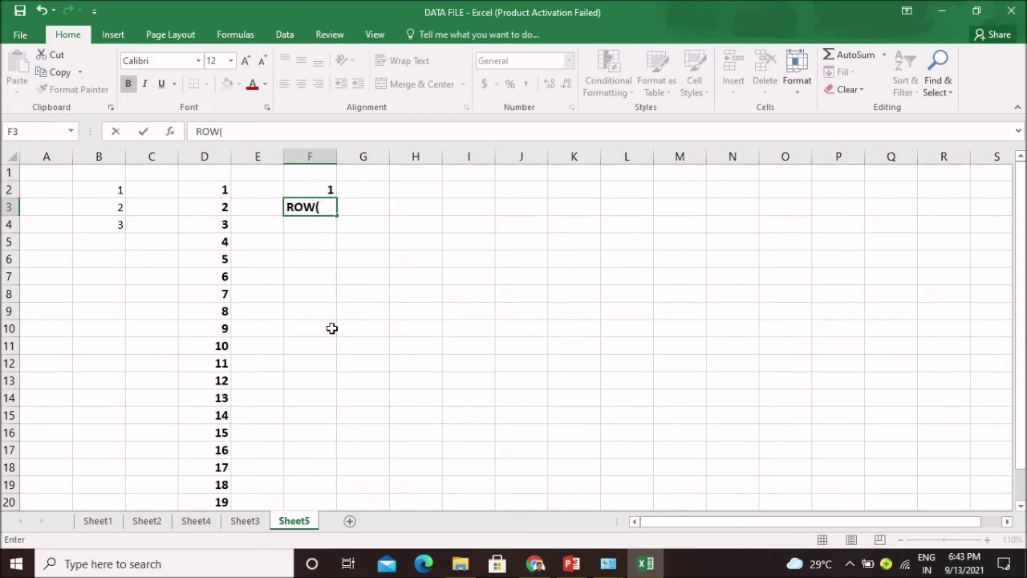
left_click(302, 190)
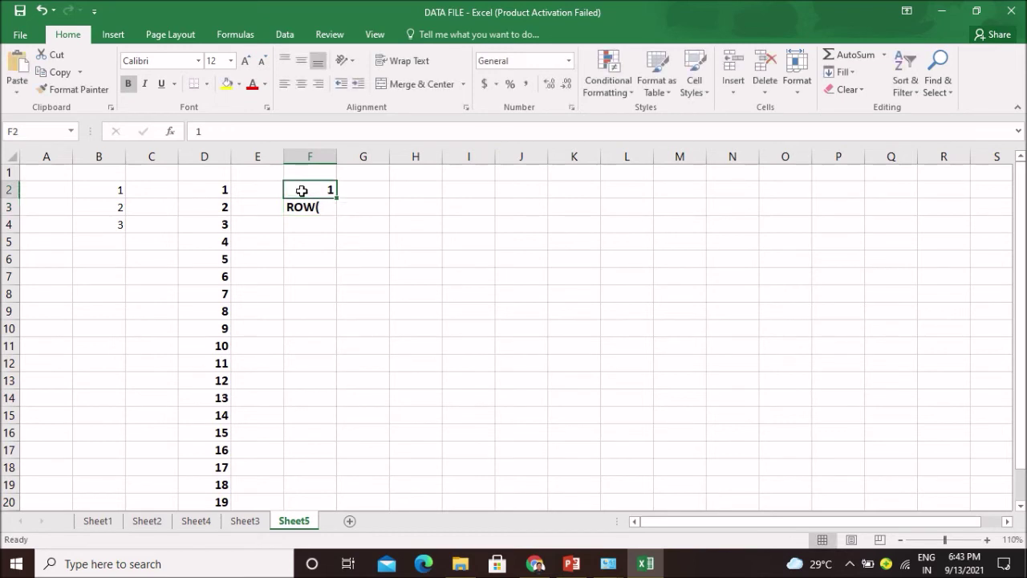
Rewrite F3 as the formula =ROW(F2), referencing F2, so it shows 2
double_click(292, 206)
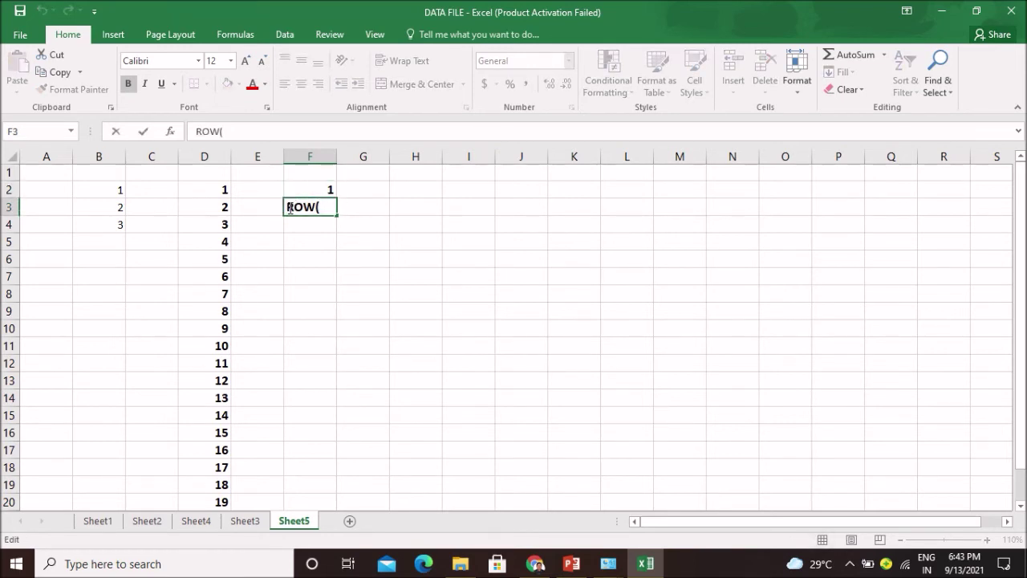
type("=")
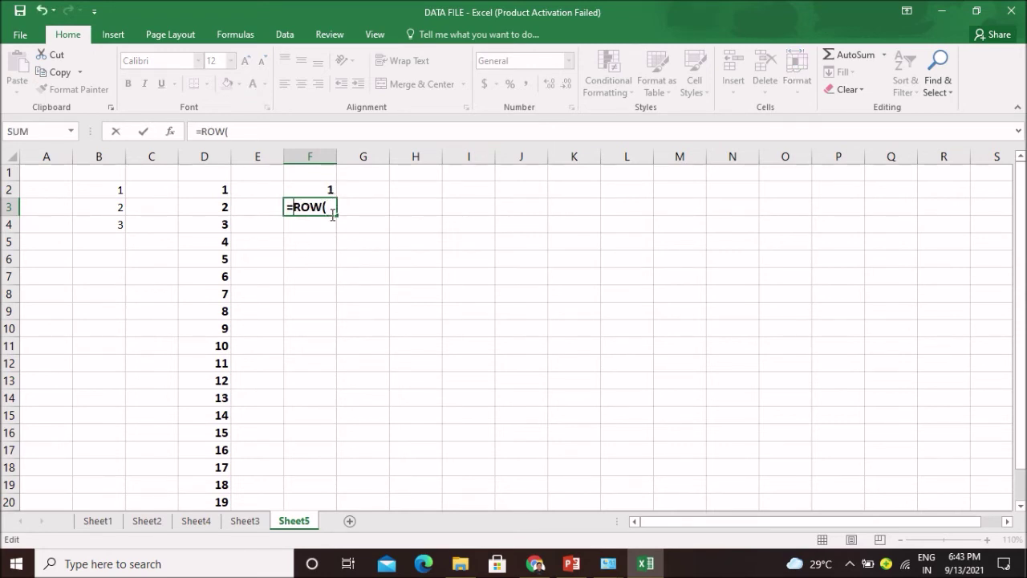
left_click(329, 210)
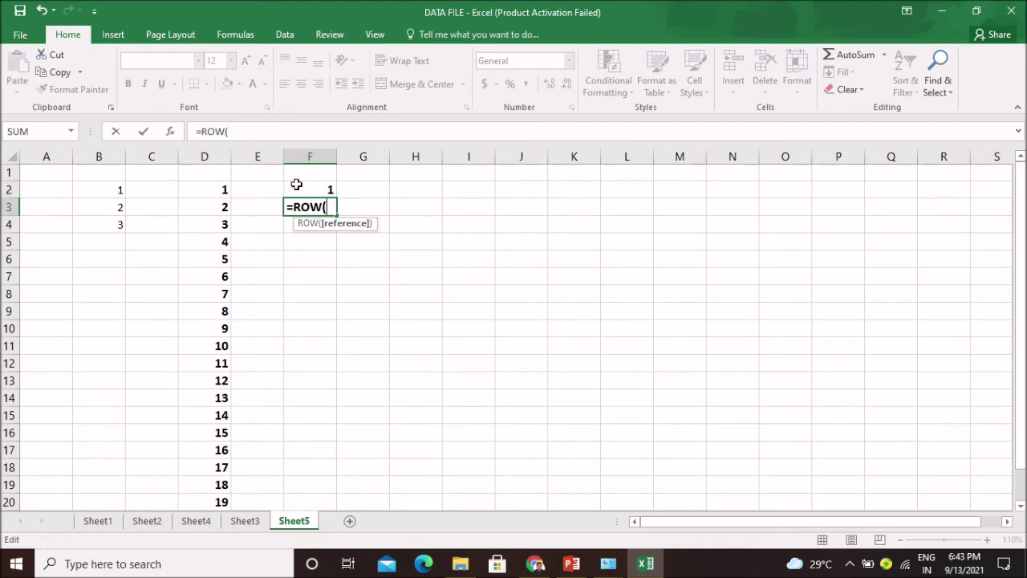
left_click(323, 191)
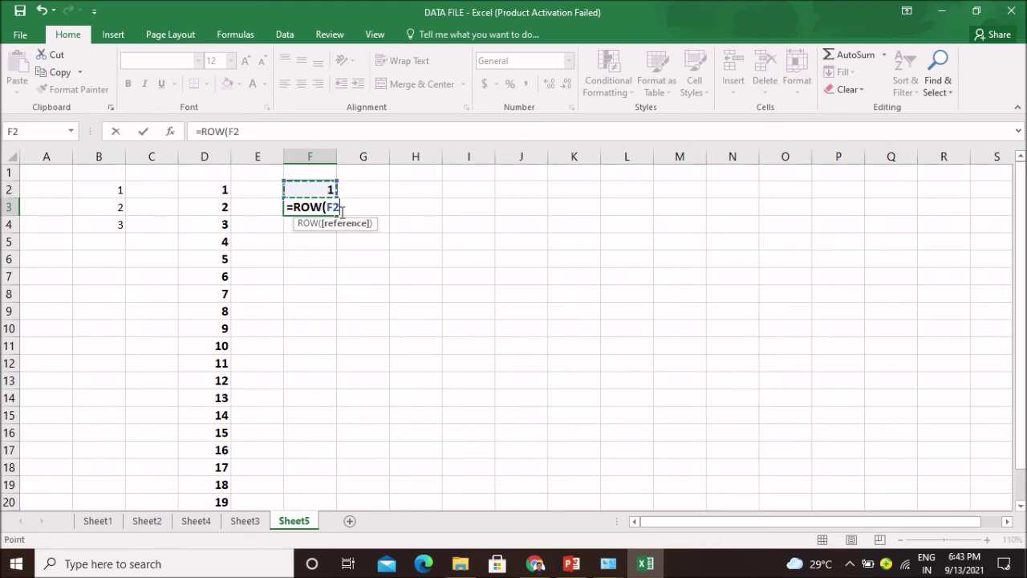
left_click(246, 134)
type(")")
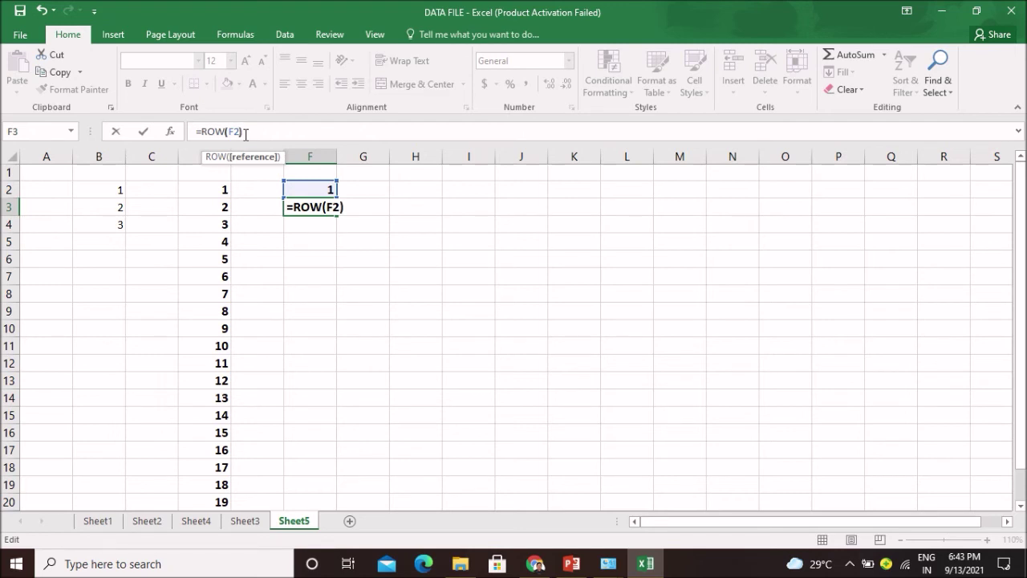
key("Return")
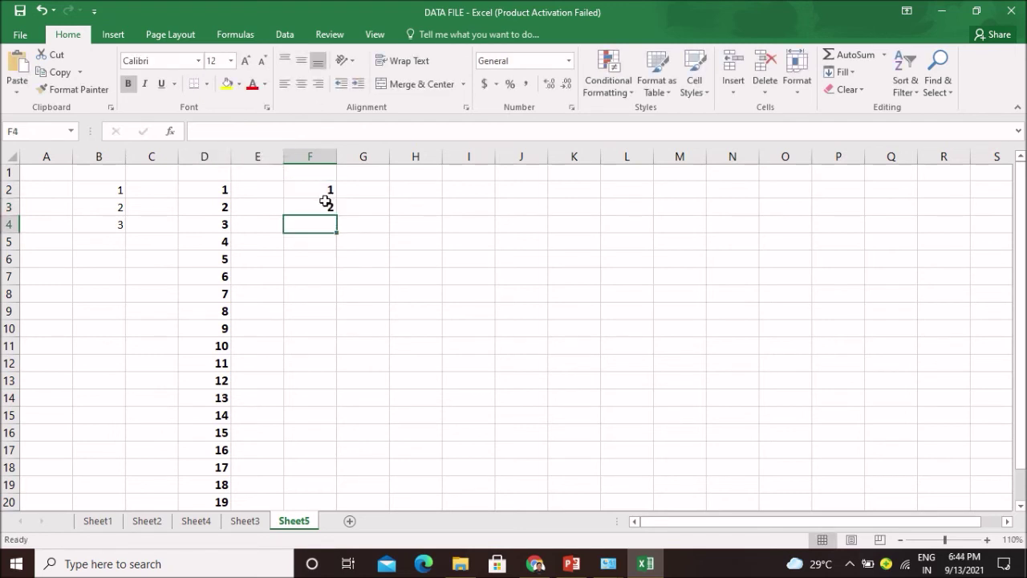
Check the formula in F3 and the value in F2, then reselect F3
left_click(314, 209)
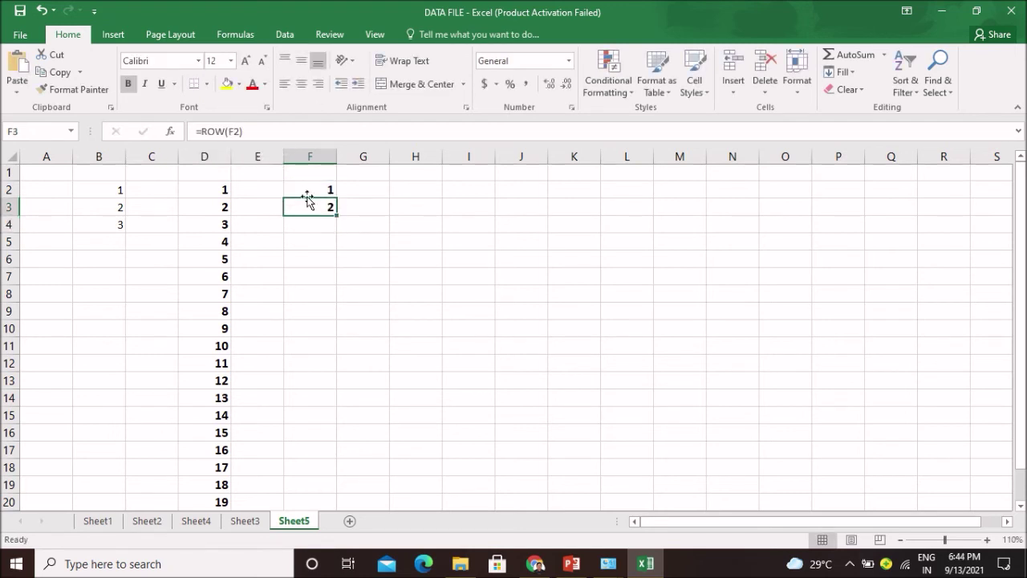
left_click(306, 188)
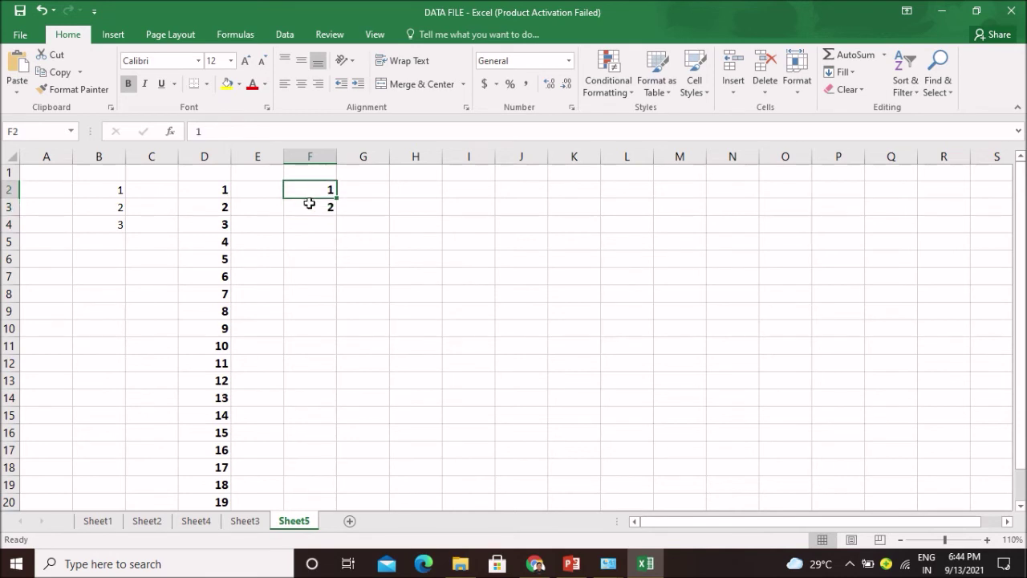
left_click(303, 208)
Copy F3's ROW formula down to F20, giving 1 through 19 in F2:F20
left_click_drag(332, 219, 340, 455)
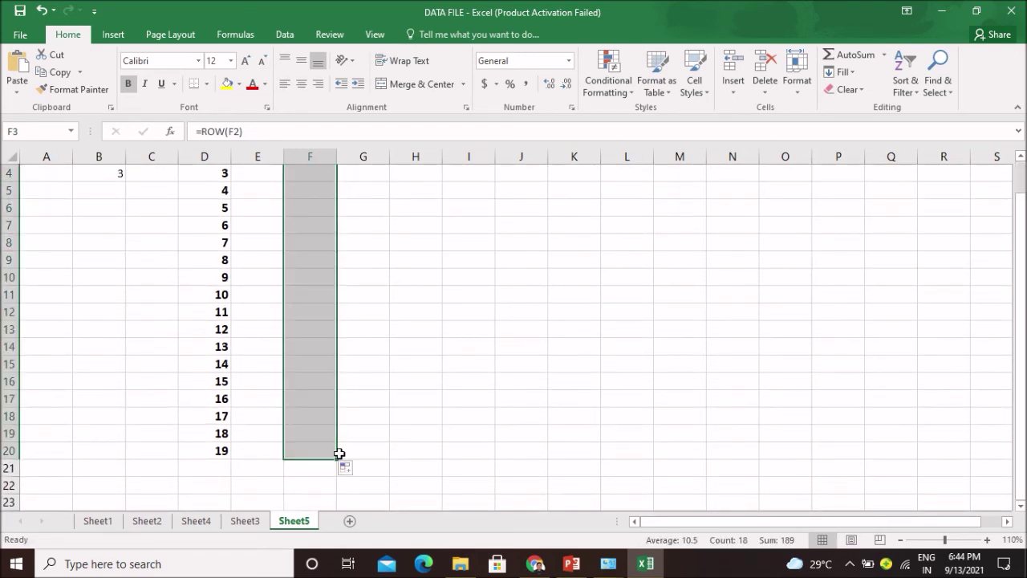
scroll(405, 408, "up", 1)
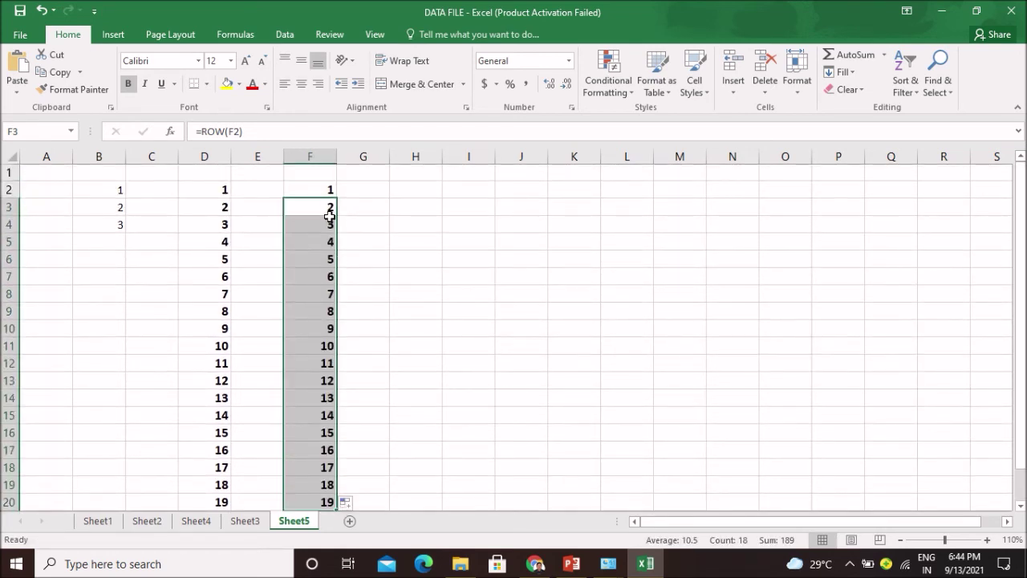
left_click(392, 369)
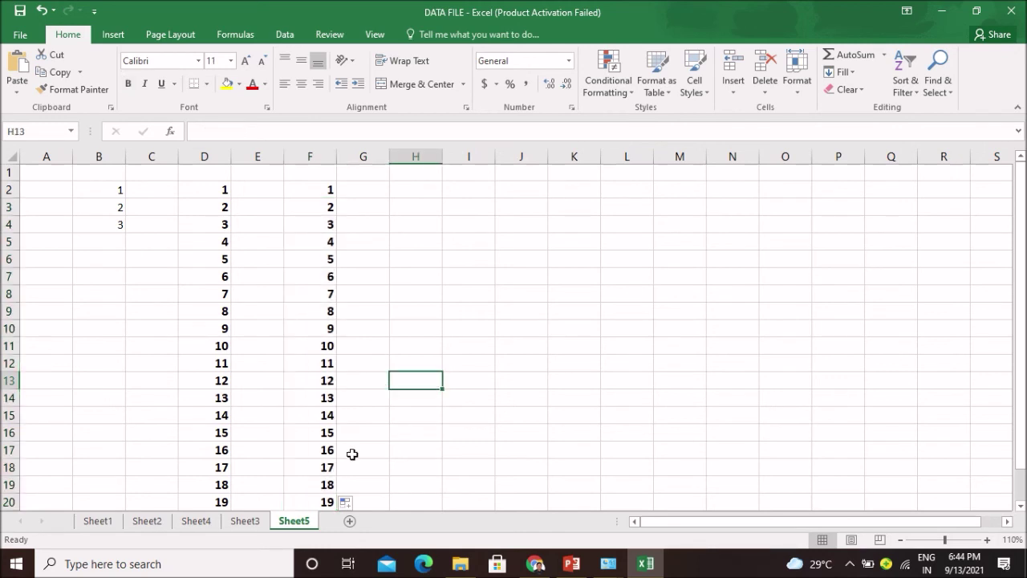